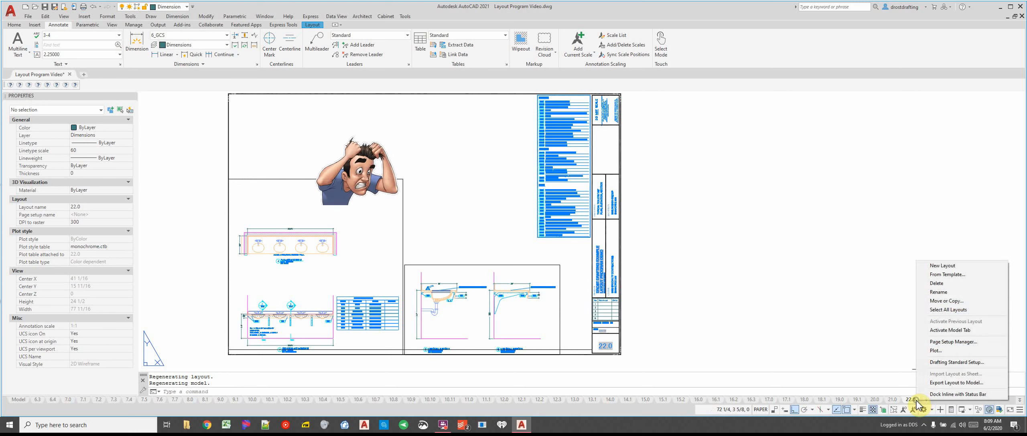
- Create a copy of layout 22.0 at the end of the layout list
click(923, 302)
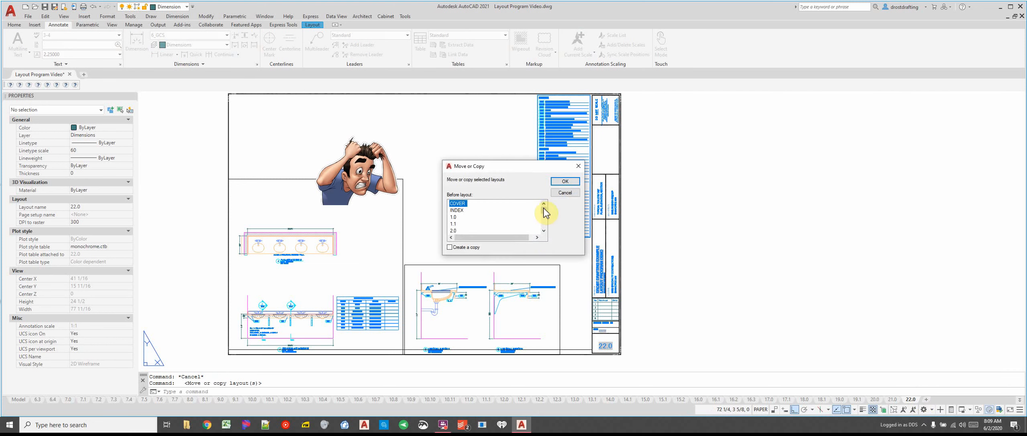
drag(544, 212, 544, 227)
click(464, 231)
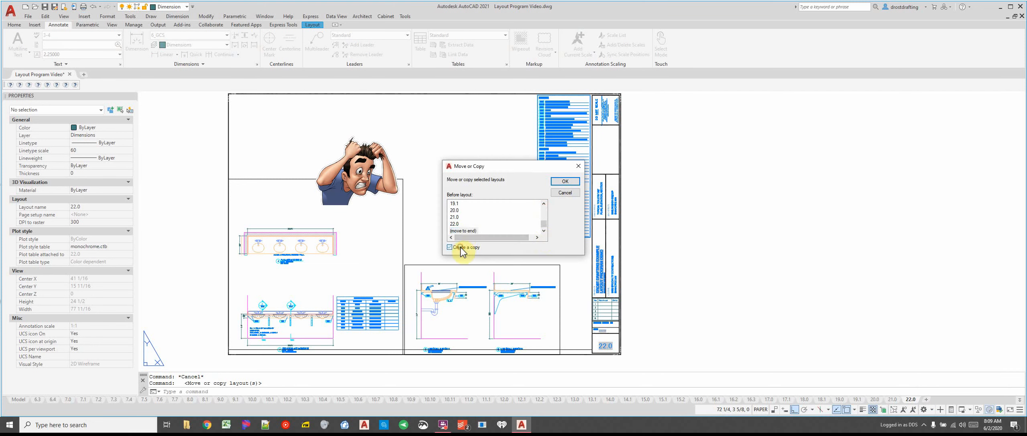
click(565, 183)
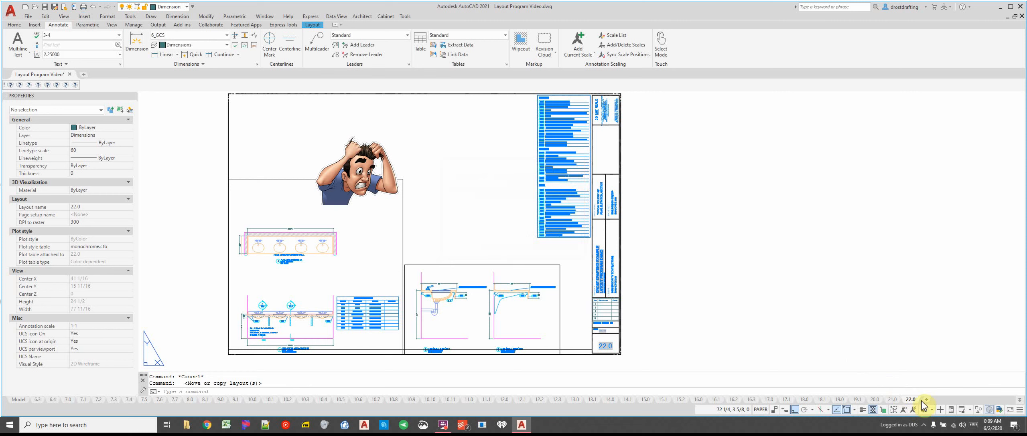
- Activate the copied layout 22.0 (2) and rename it 23.0
click(1020, 400)
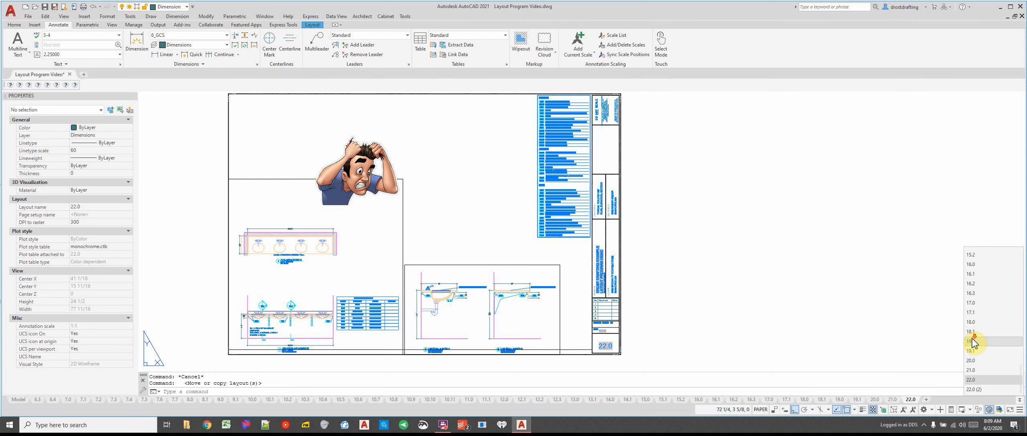
click(982, 390)
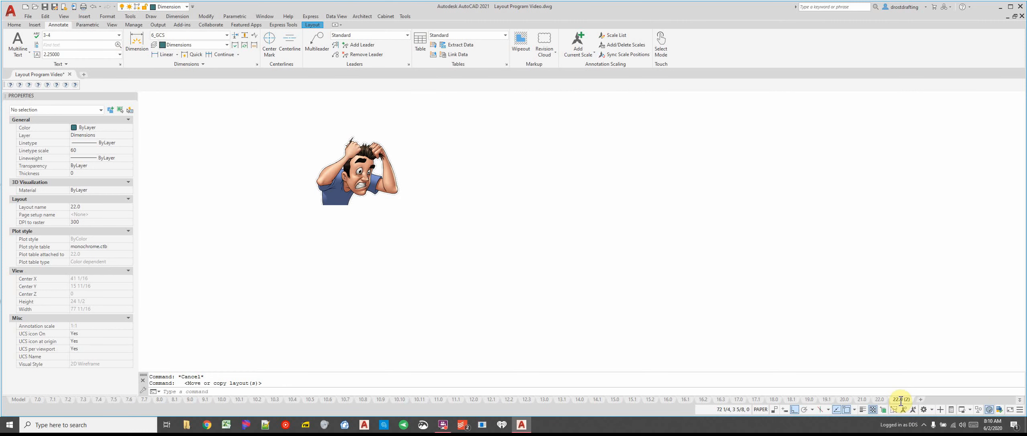
right_click(901, 400)
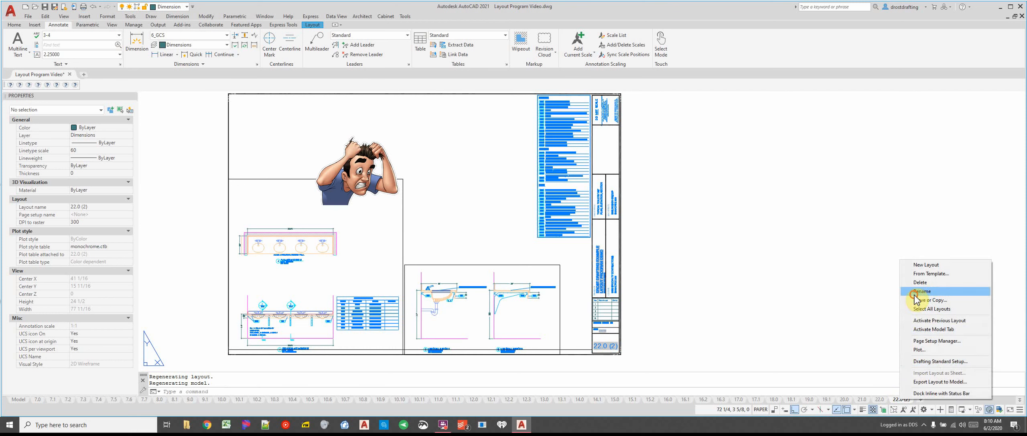
click(915, 296)
text(23.0)
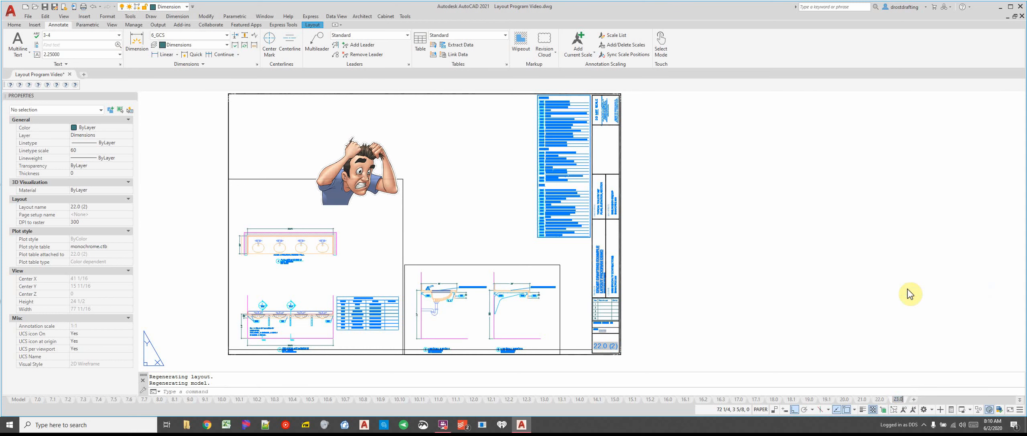
key(Return)
click(707, 281)
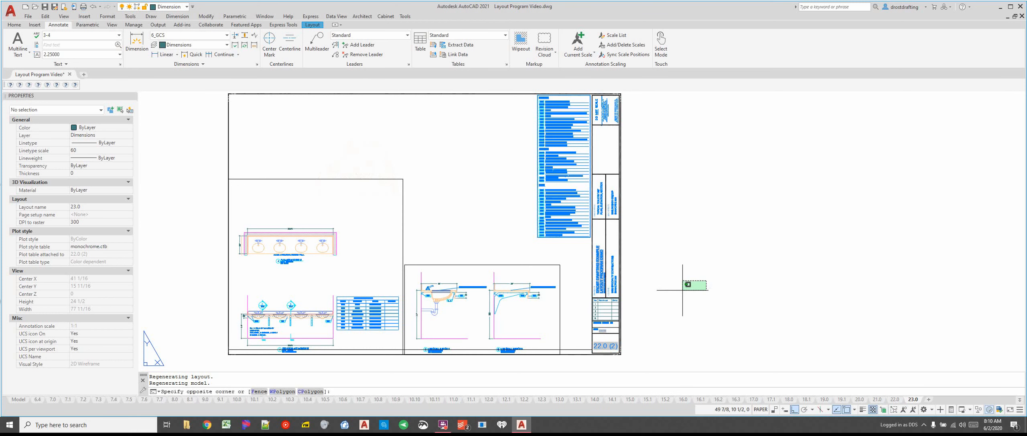
key(Escape)
- Open the title border block's attributes with the DD command and review the sheet title lines
text(DD)
key(Return)
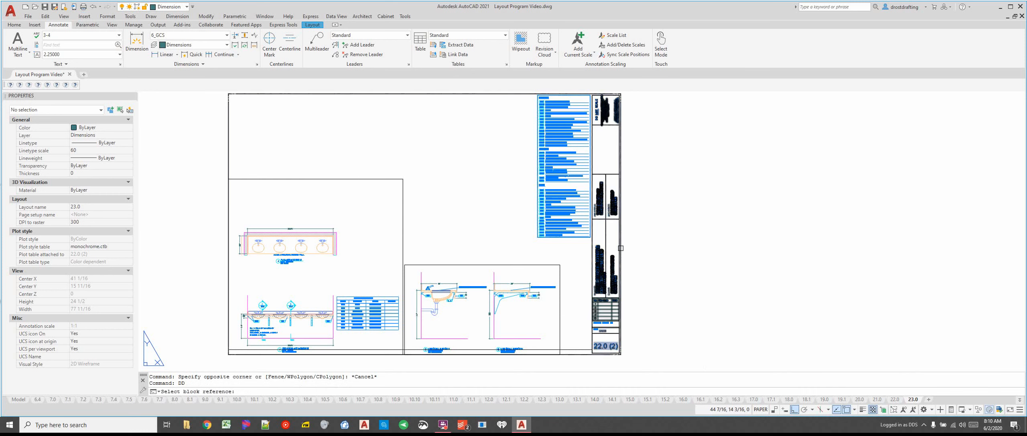
click(621, 248)
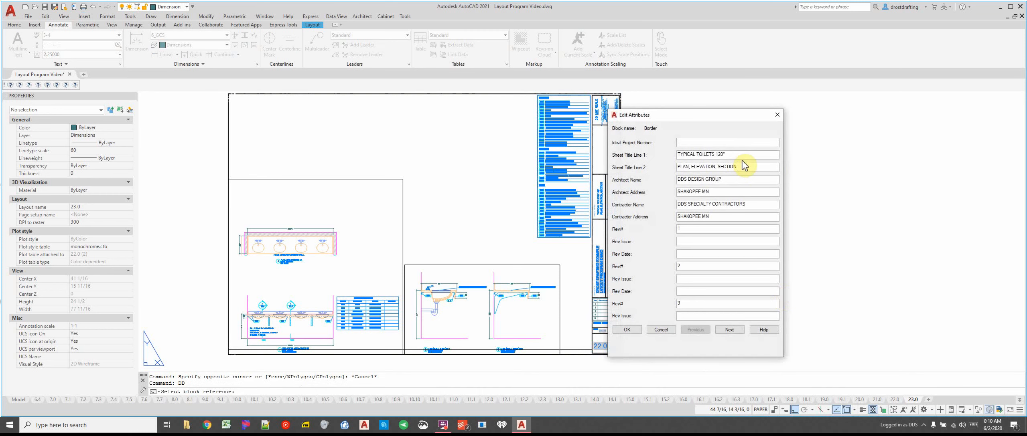
click(733, 155)
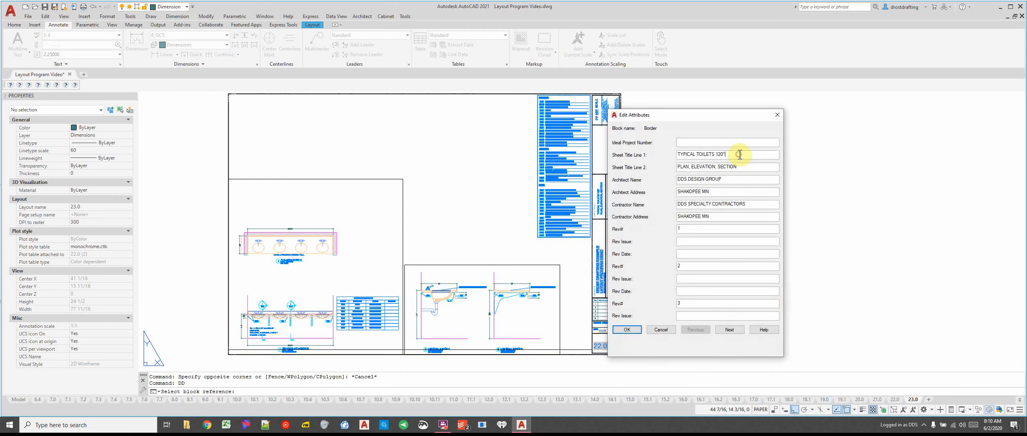
click(632, 331)
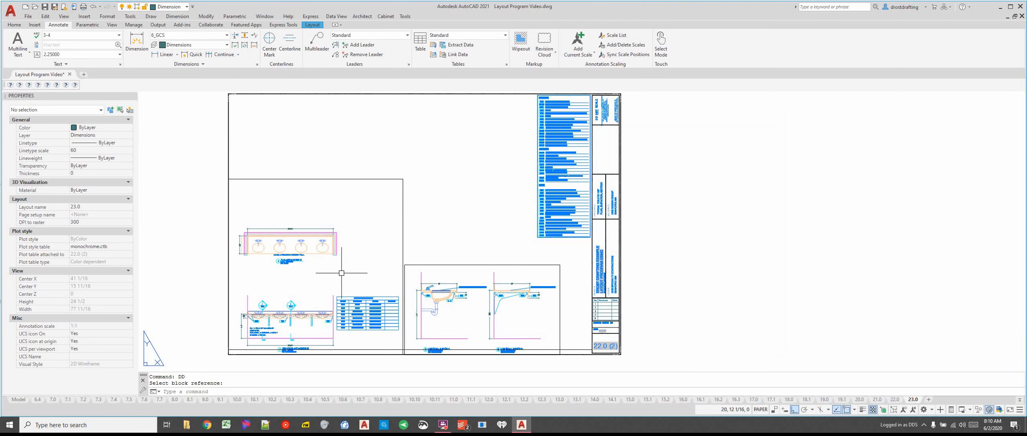
- Delete layout 23.0 and confirm the deletion
right_click(915, 400)
click(938, 285)
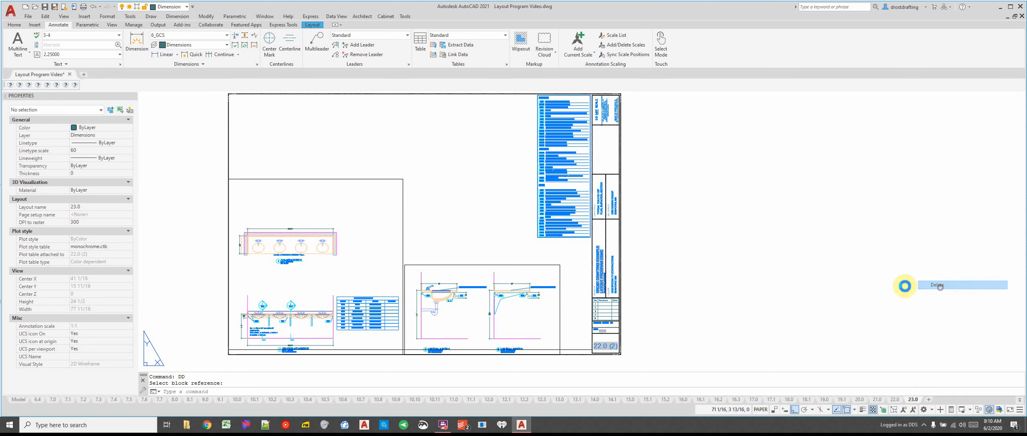
click(537, 240)
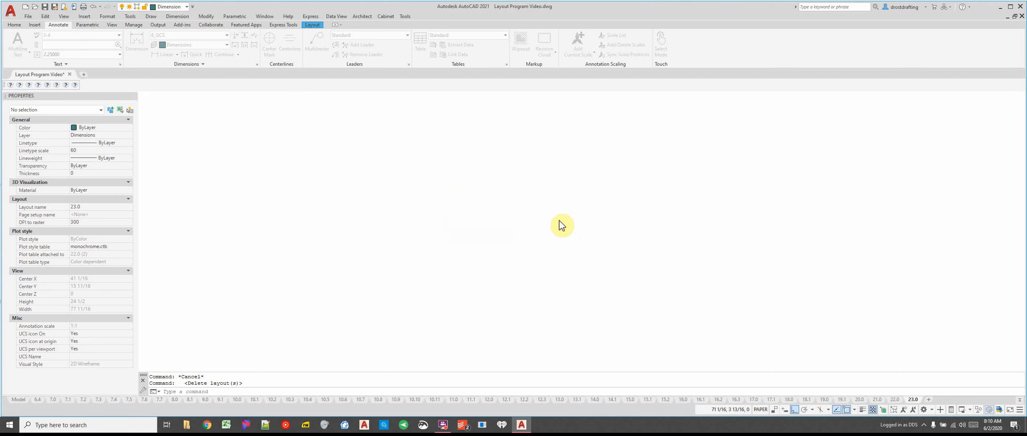
key(Escape)
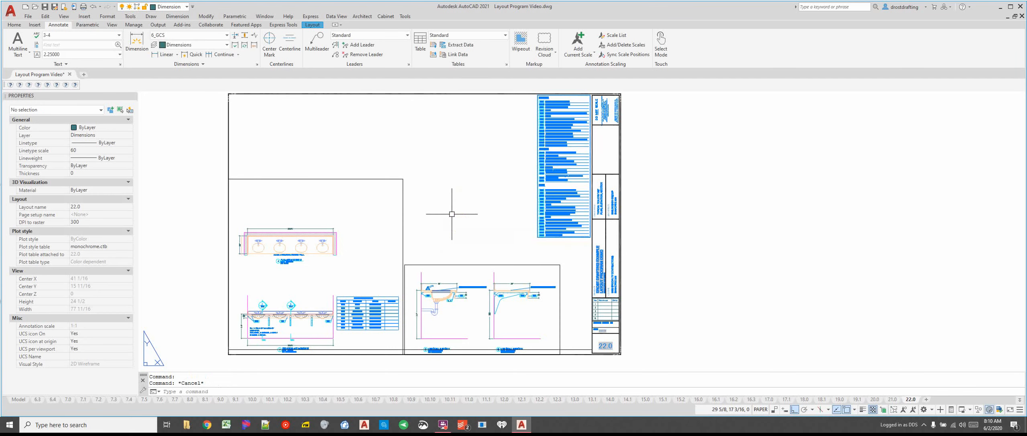
- Run the LO command, look through its list of layouts and activate layout 19.0
text(lo)
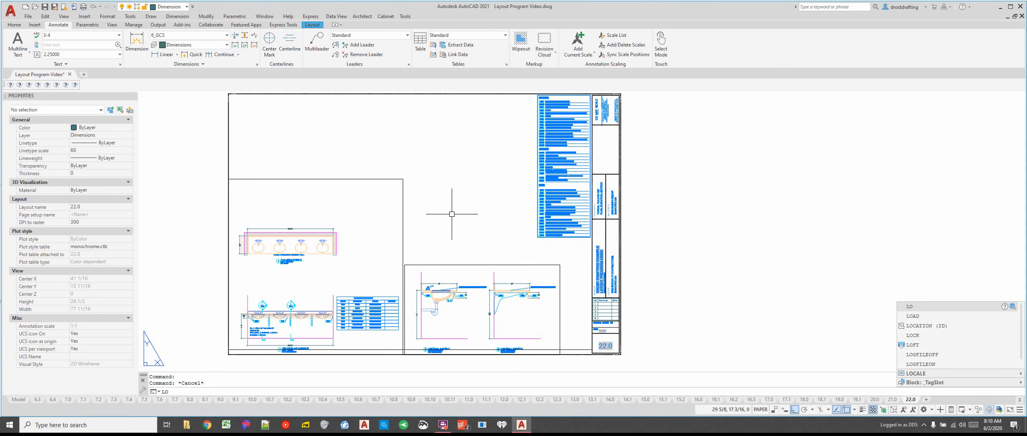
key(Return)
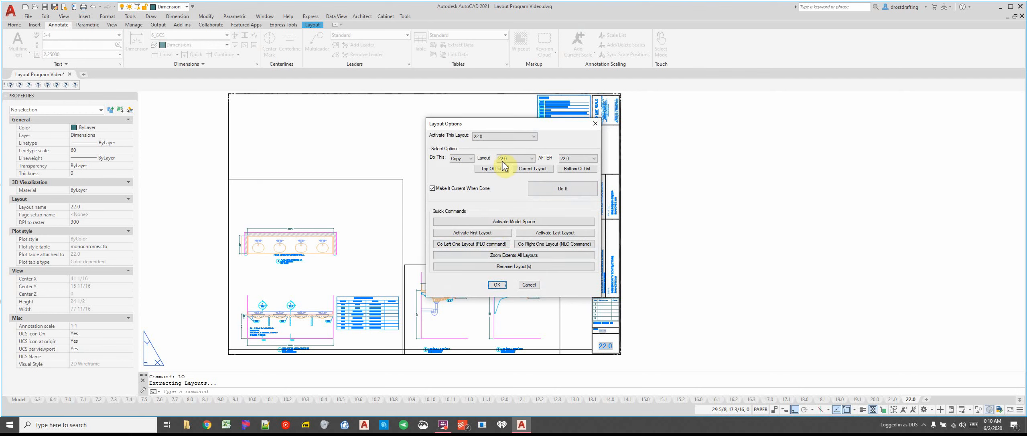
click(502, 137)
scroll(512, 203, down, 11)
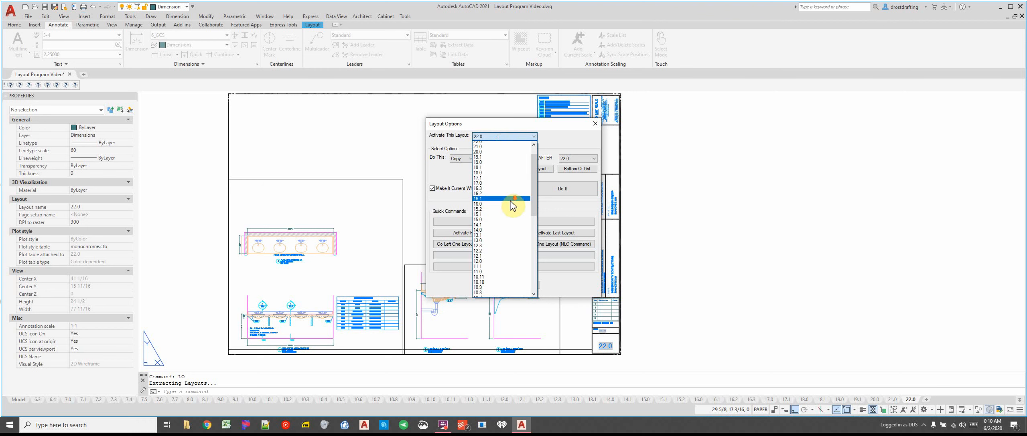
scroll(513, 205, down, 2)
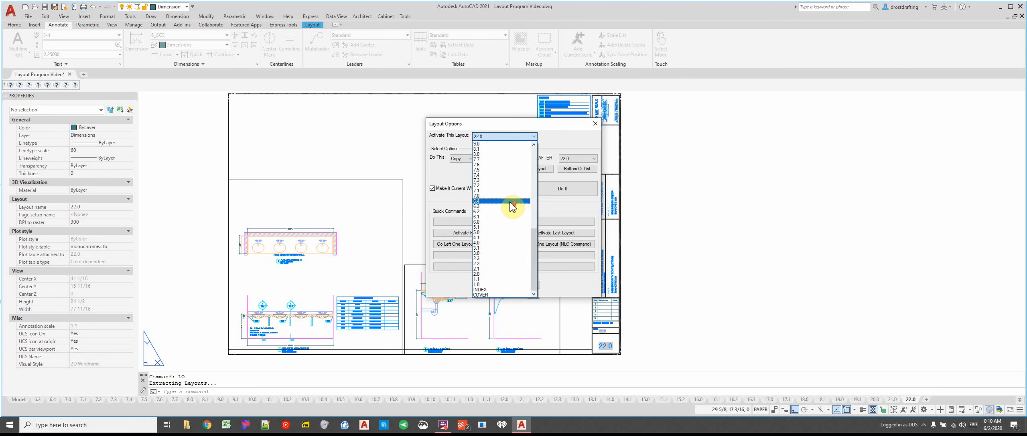
scroll(512, 207, up, 13)
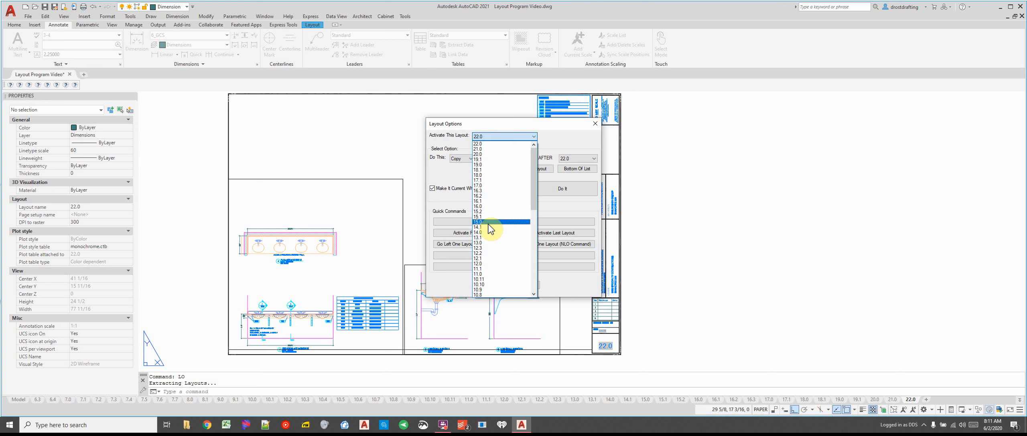
click(494, 165)
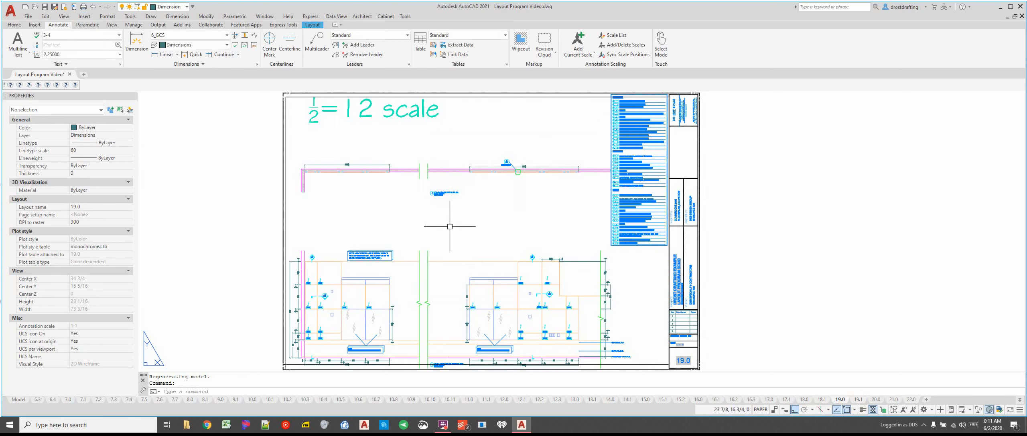
- Activate layout 21.0 with the LO command and return to layout 22.0 the same way
text(LO)
key(Return)
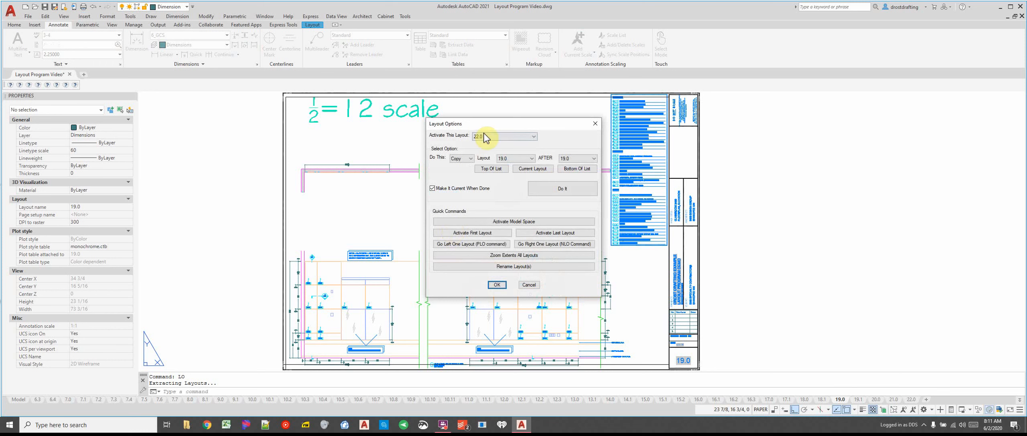
click(486, 136)
click(493, 150)
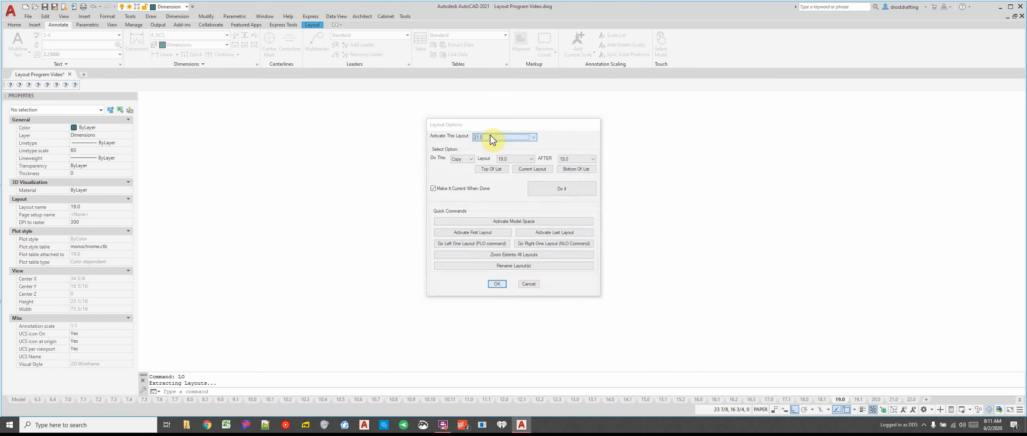
click(487, 136)
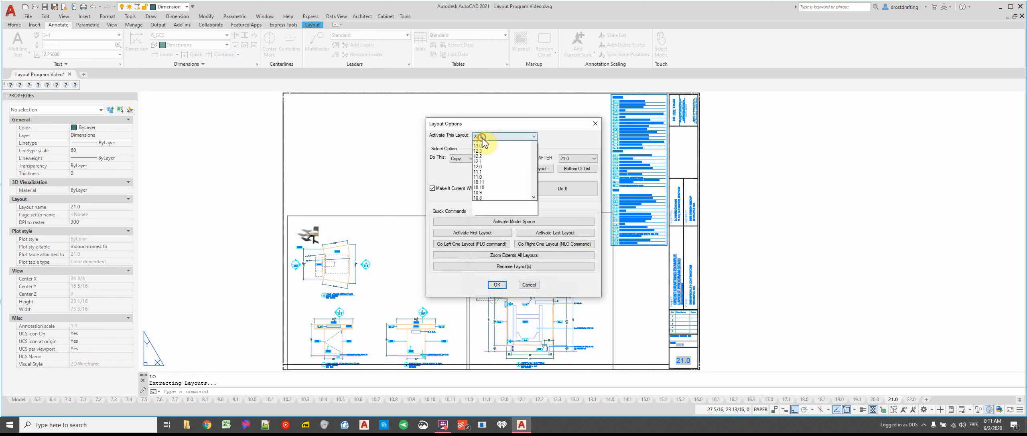
click(486, 145)
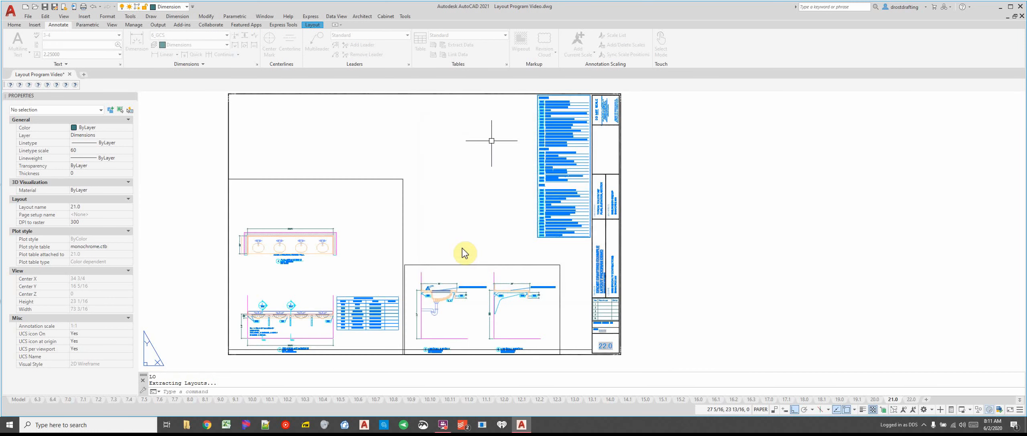
- Run the LO command and set its options to copy layout 22.0 after layout 22.0
text(LO)
key(Return)
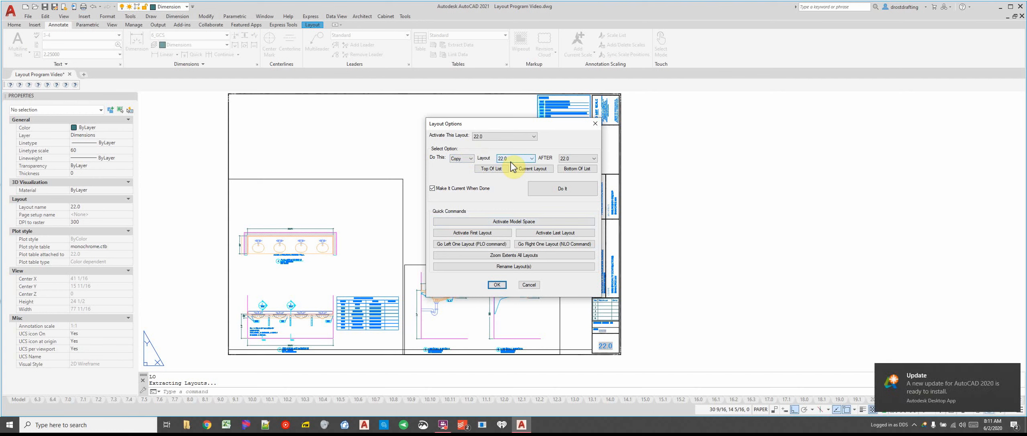
click(582, 159)
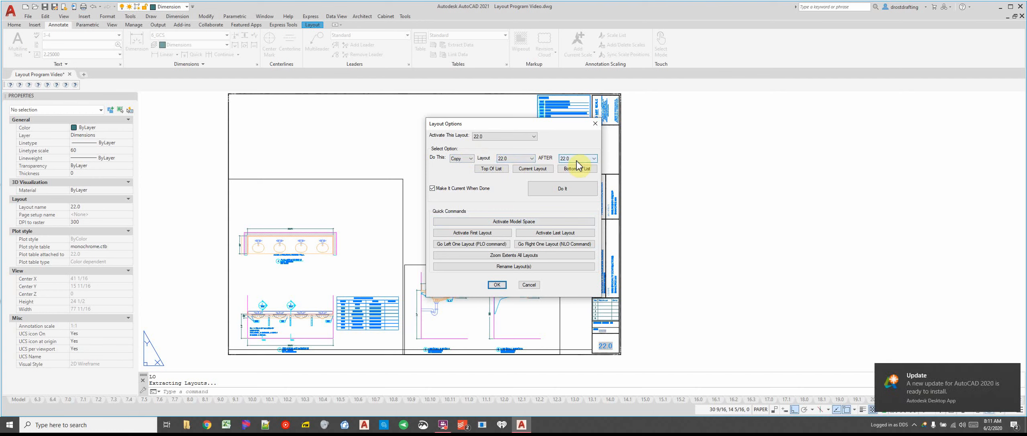
click(513, 158)
scroll(509, 236, up, 8)
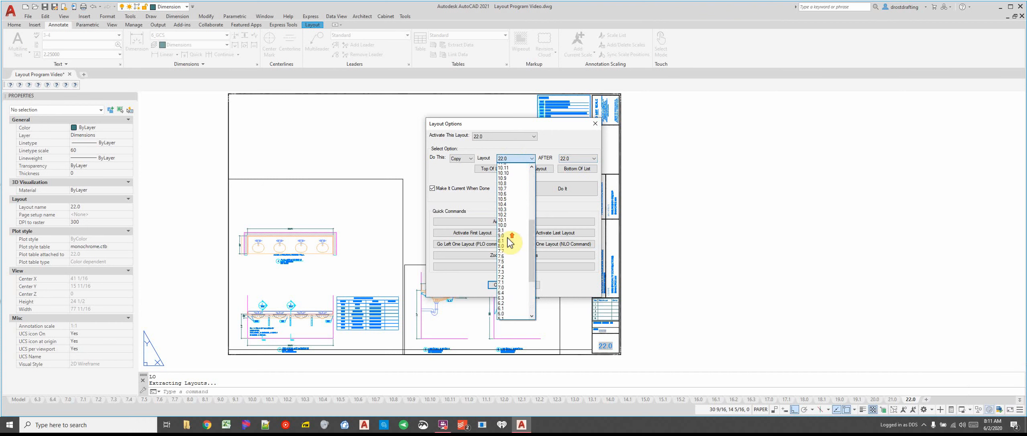
click(588, 161)
click(588, 161)
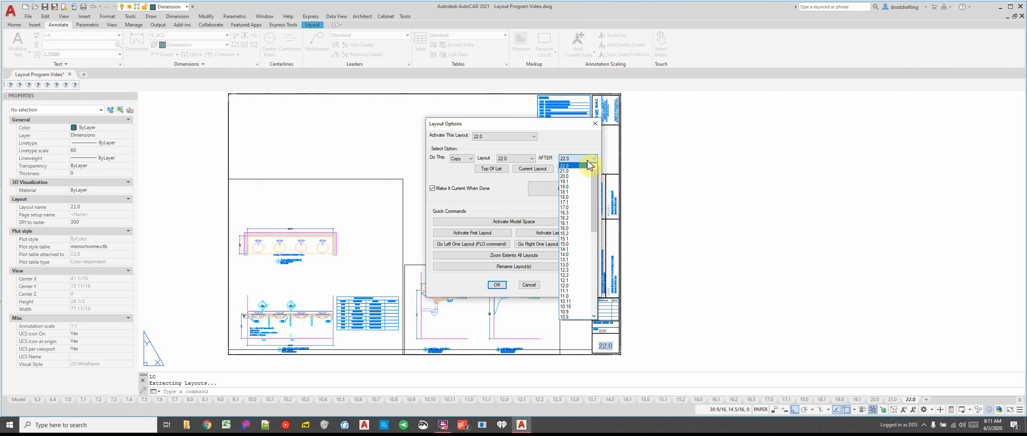
click(589, 165)
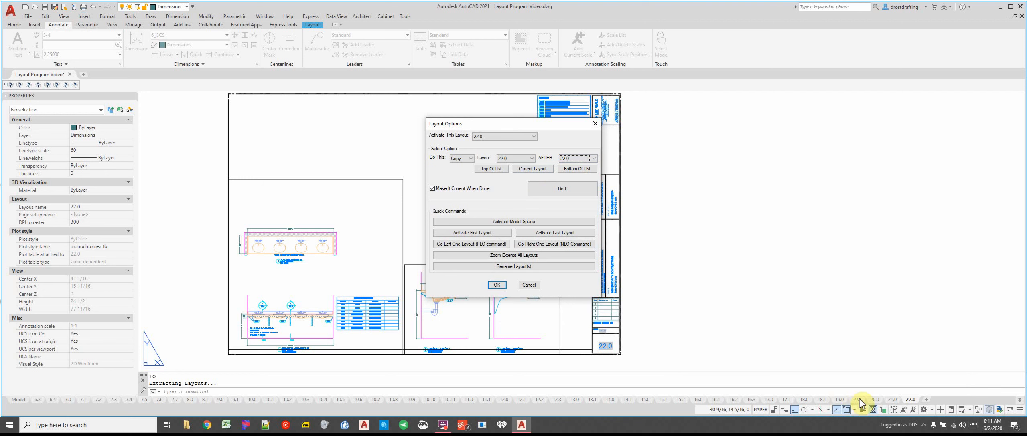
- Try layout 16.3 as the layout to copy and set the source back to 22.0
click(522, 158)
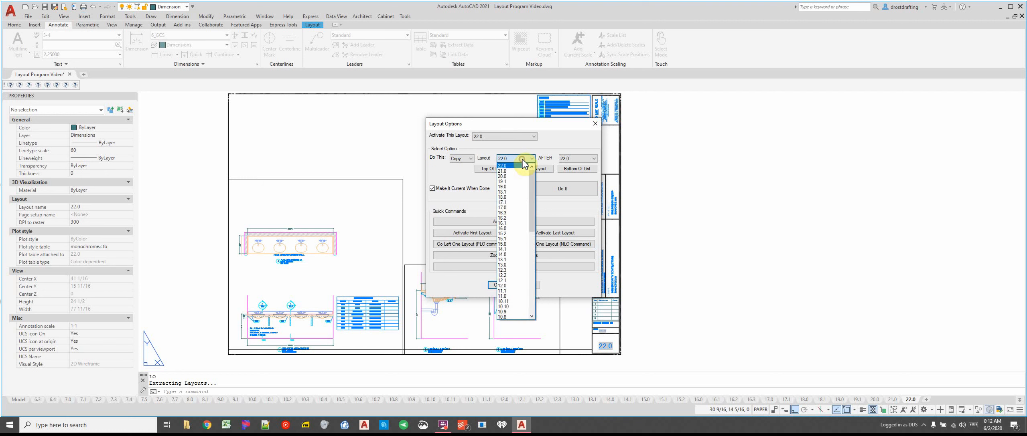
click(512, 213)
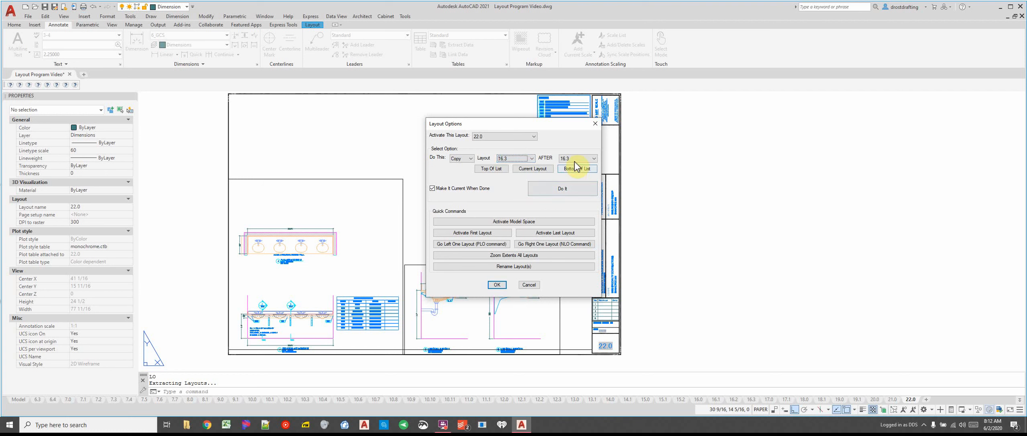
click(517, 159)
click(511, 166)
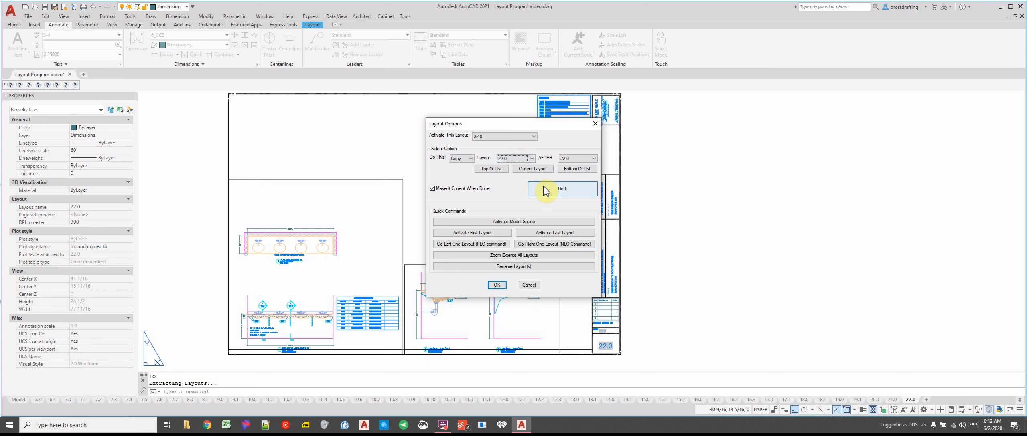
- Carry out the copy of layout 22.0 and set the new sheet's number to 23.0
click(545, 190)
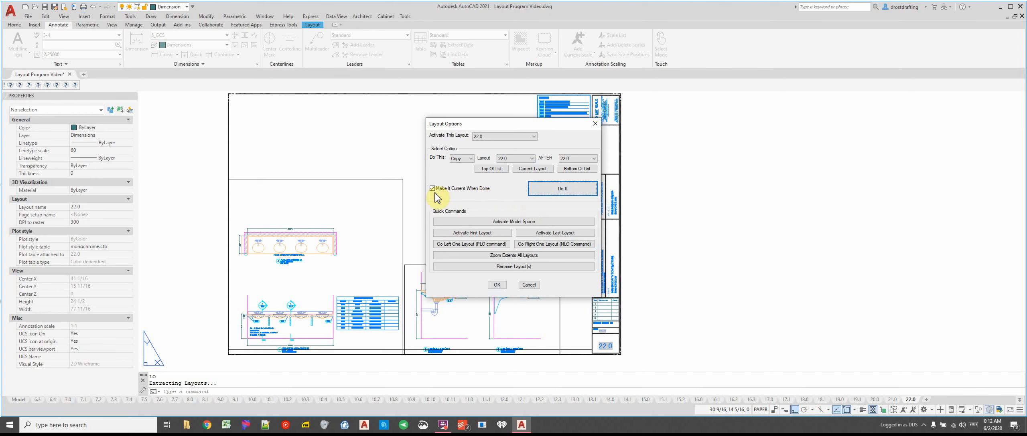
click(558, 190)
text(2)
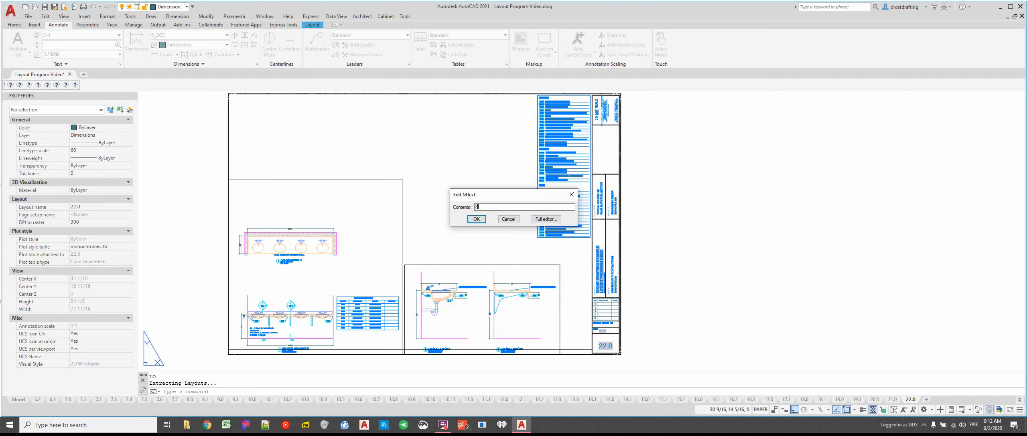
text(3.0)
key(Return)
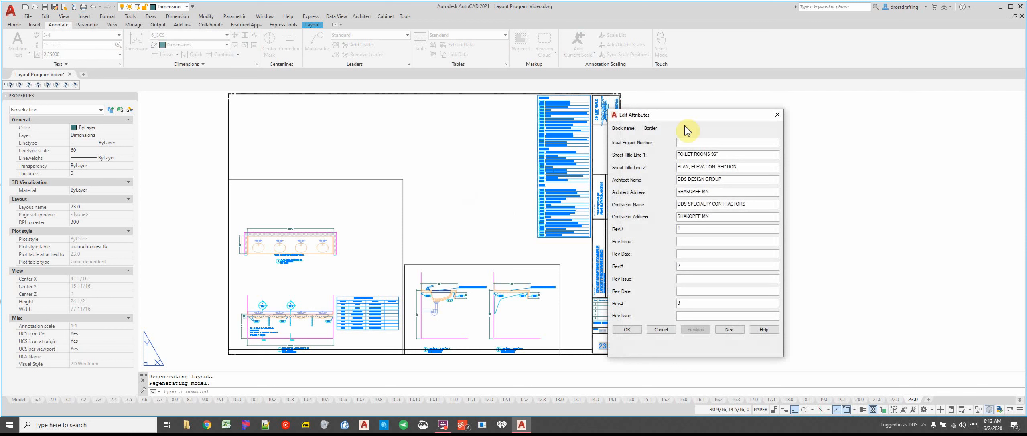
- Change Sheet Title Line 1 in the Border block's attributes to TOILET ROOMS 120
drag(687, 119, 708, 115)
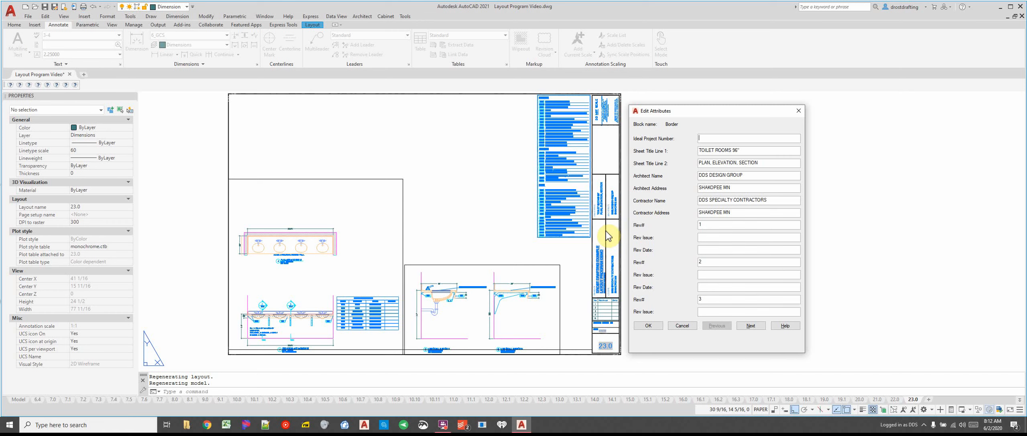
click(752, 153)
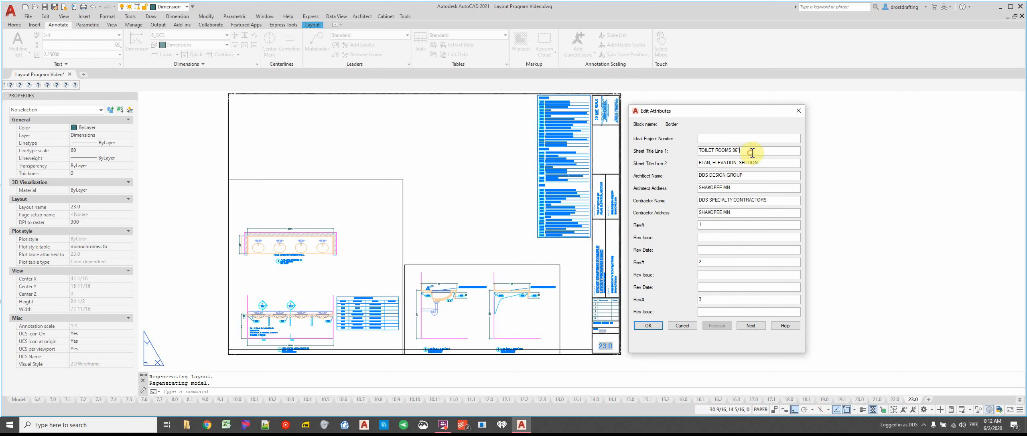
click(753, 149)
text(120)
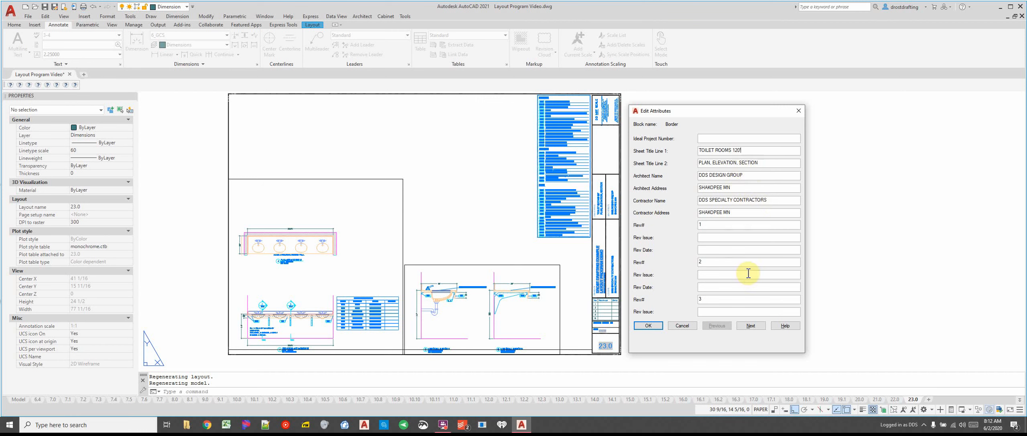
click(652, 327)
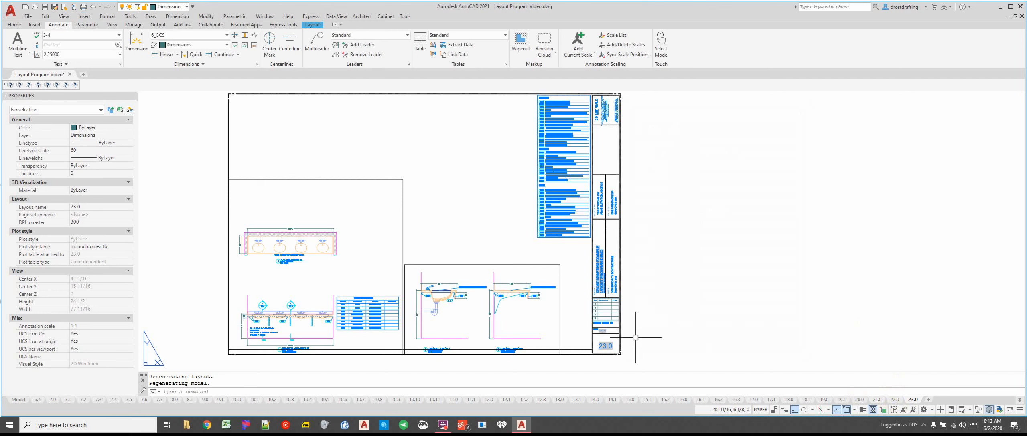
- Examine the sheet number, revision table and page title in the title block of layout 23.0
scroll(622, 353, up, 10)
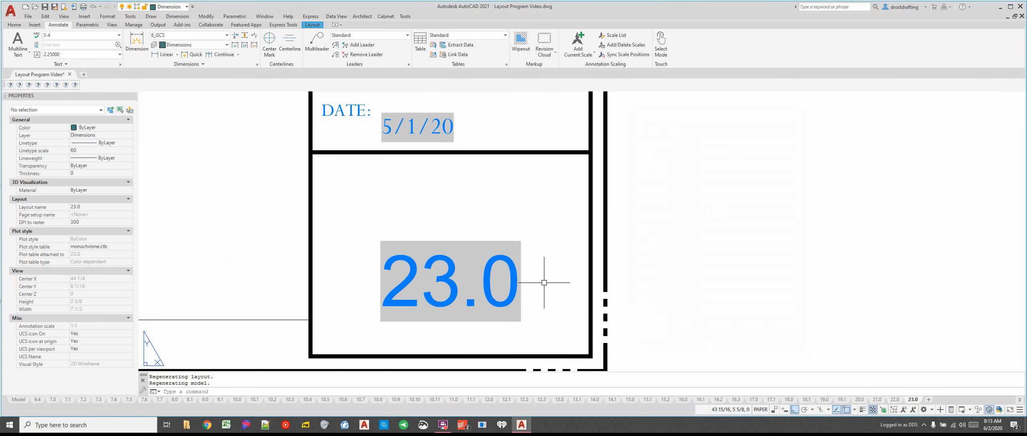
scroll(544, 283, down, 12)
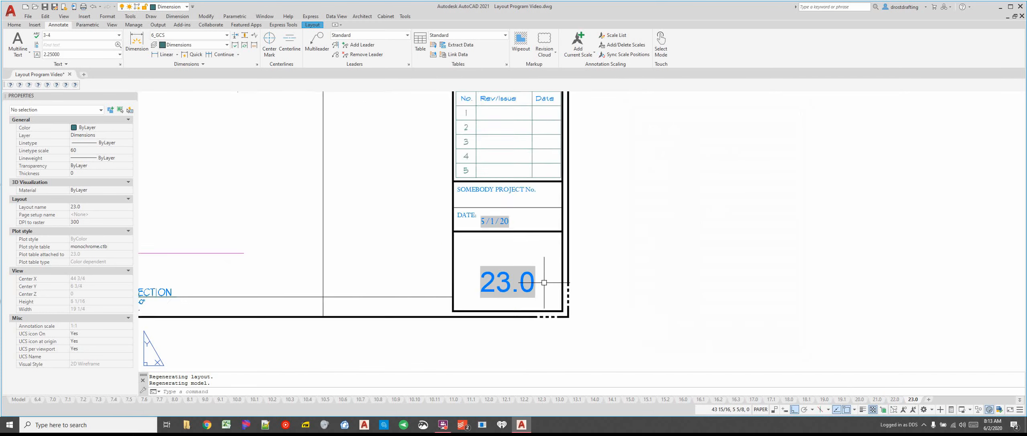
scroll(510, 265, up, 8)
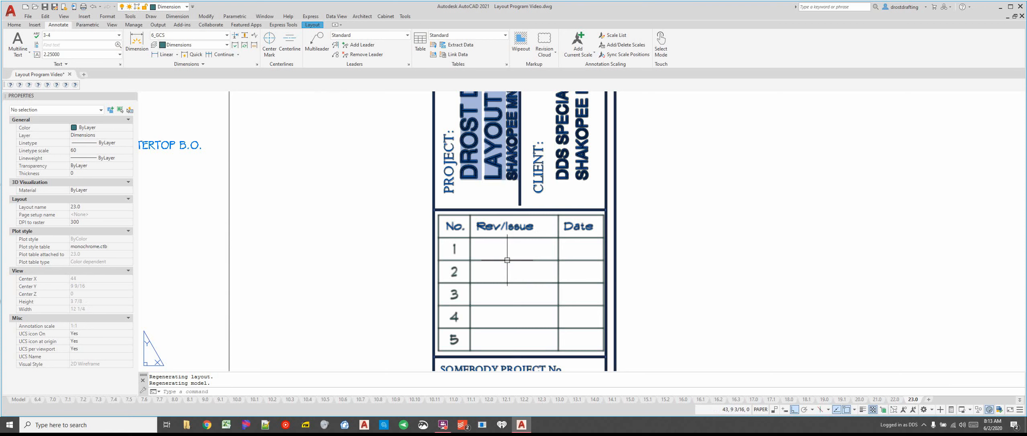
scroll(485, 184, down, 4)
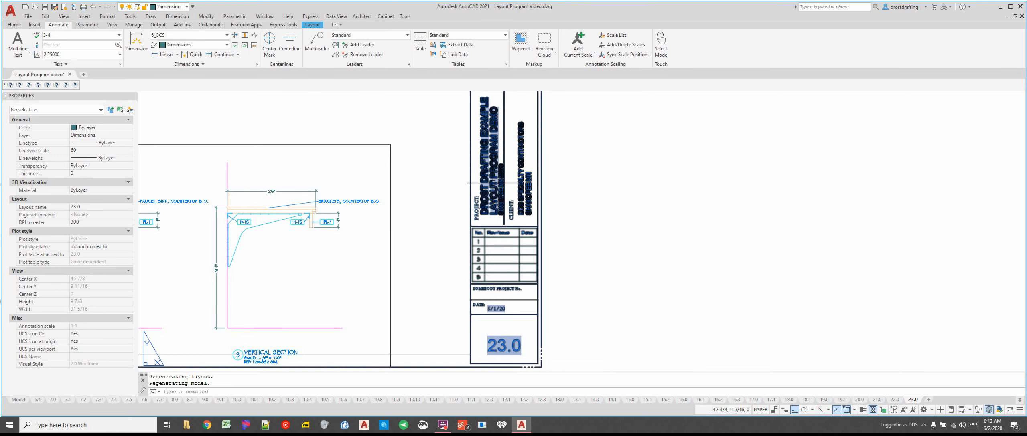
scroll(488, 182, down, 2)
scroll(493, 181, up, 2)
scroll(524, 146, up, 1)
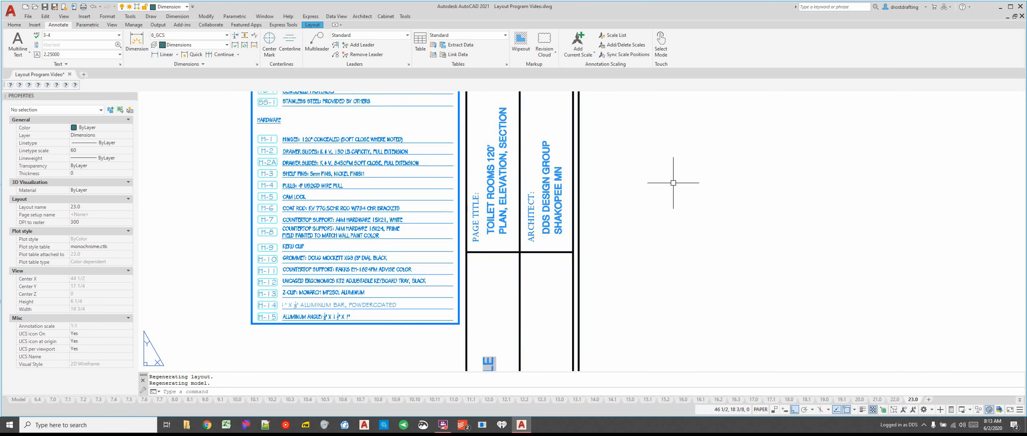
scroll(602, 201, down, 3)
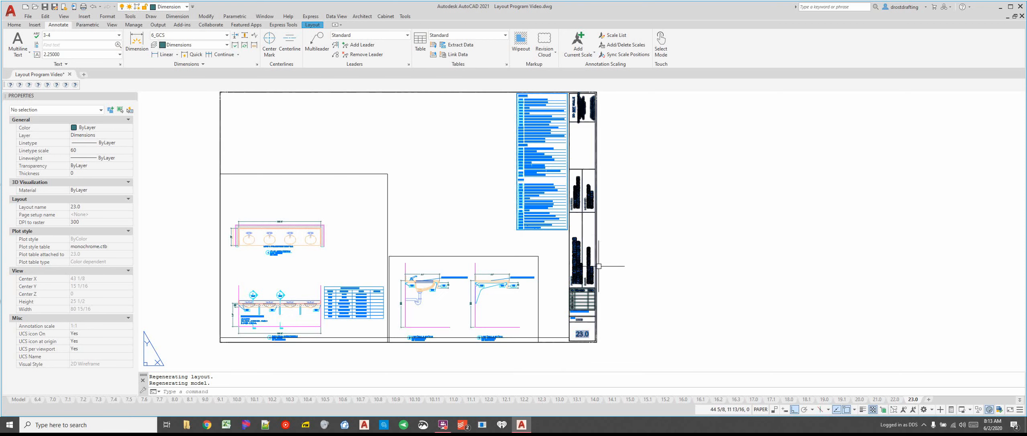
scroll(605, 187, up, 3)
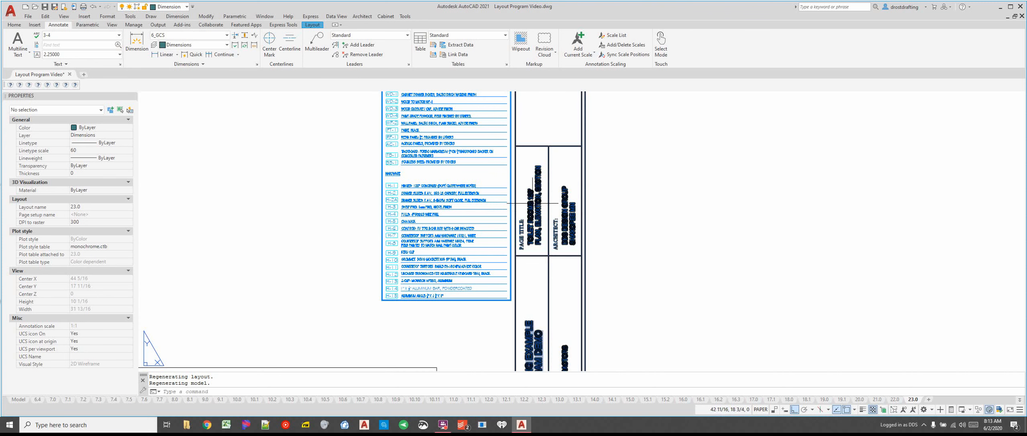
scroll(639, 222, down, 3)
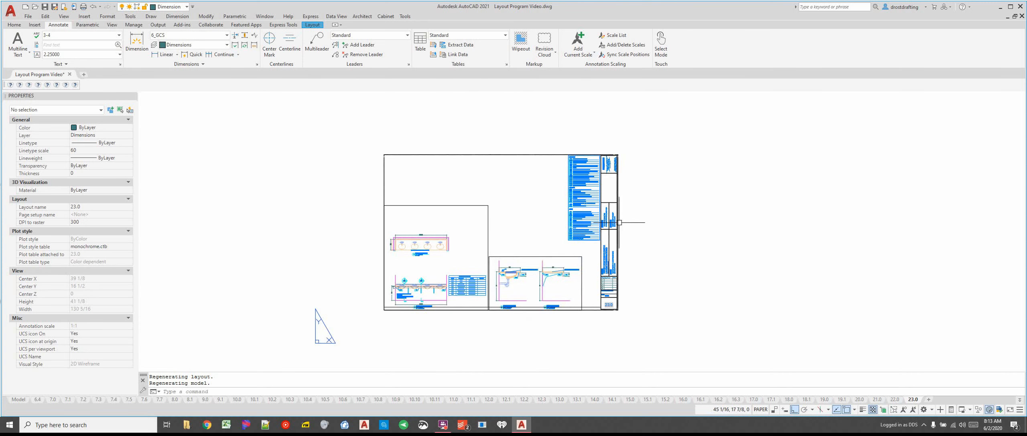
- Activate model space with the LO command's quick command
key(Escape)
text(LO)
key(Return)
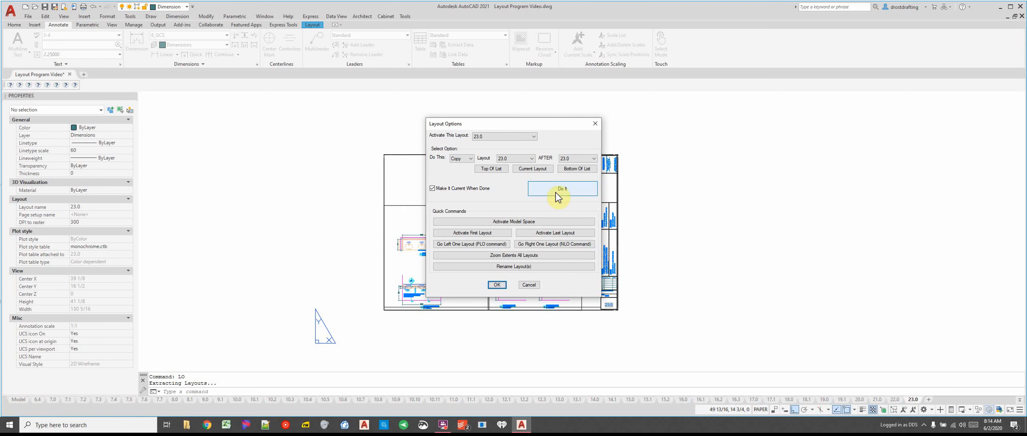
click(504, 222)
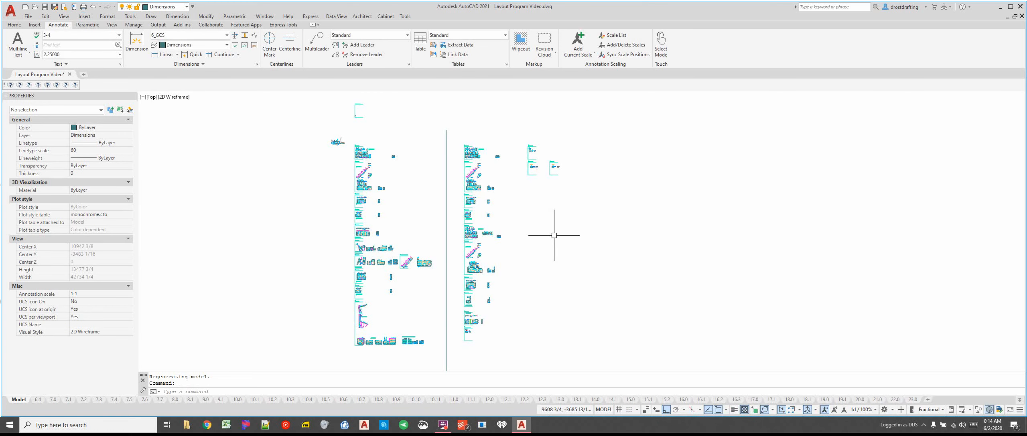
- Activate the first layout, COVER, with the LO command and look over the sheet
text(LO)
key(Return)
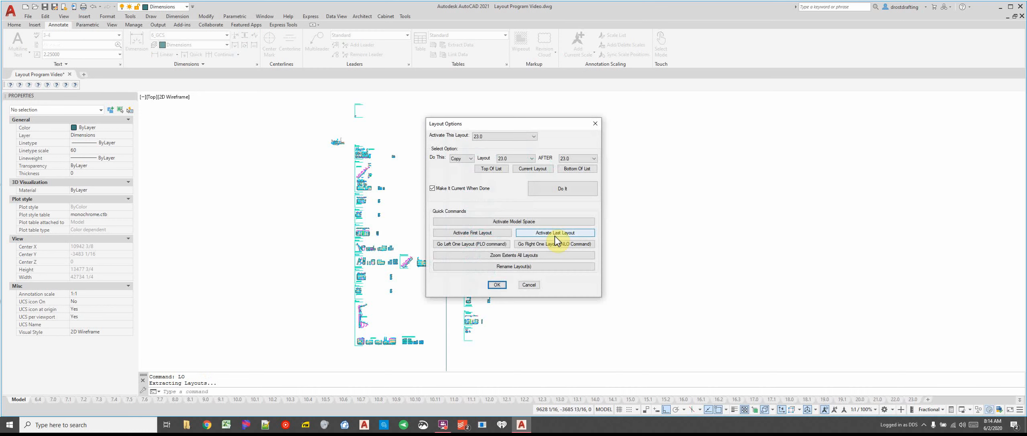
click(495, 234)
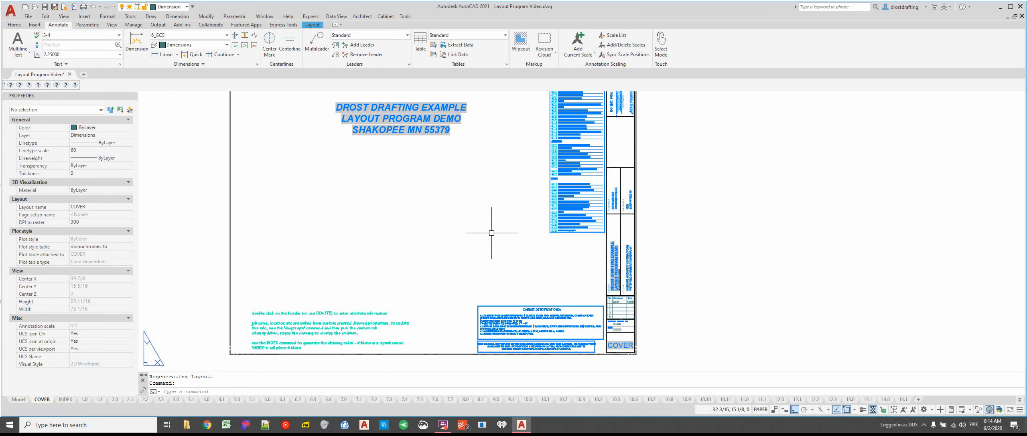
scroll(475, 264, down, 2)
scroll(449, 238, up, 2)
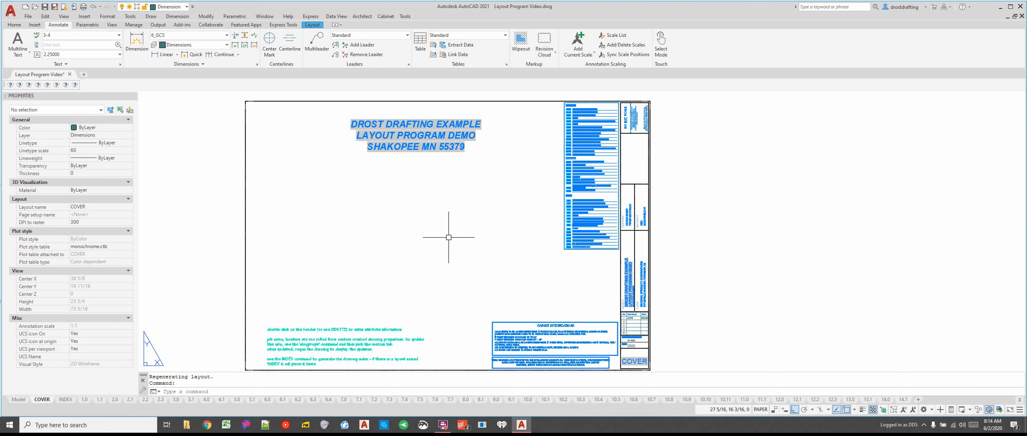
- Activate the last layout in the drawing with the LO command
text(LO)
key(Return)
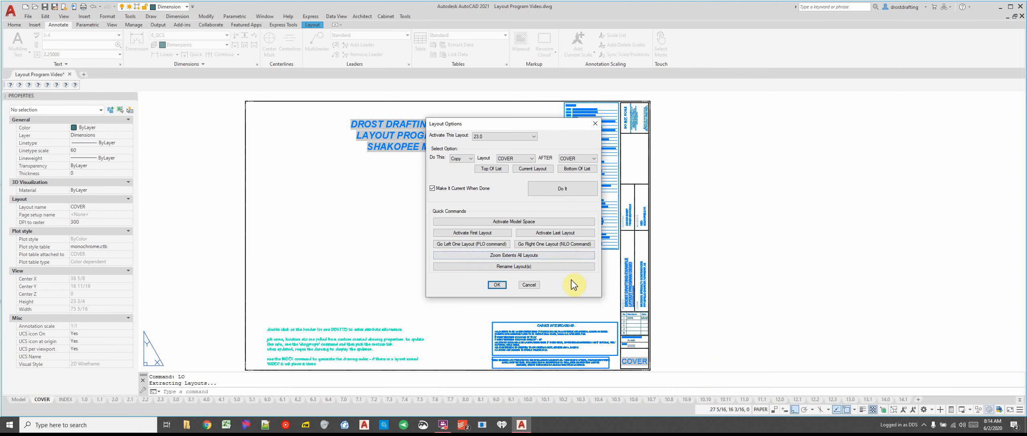
click(555, 234)
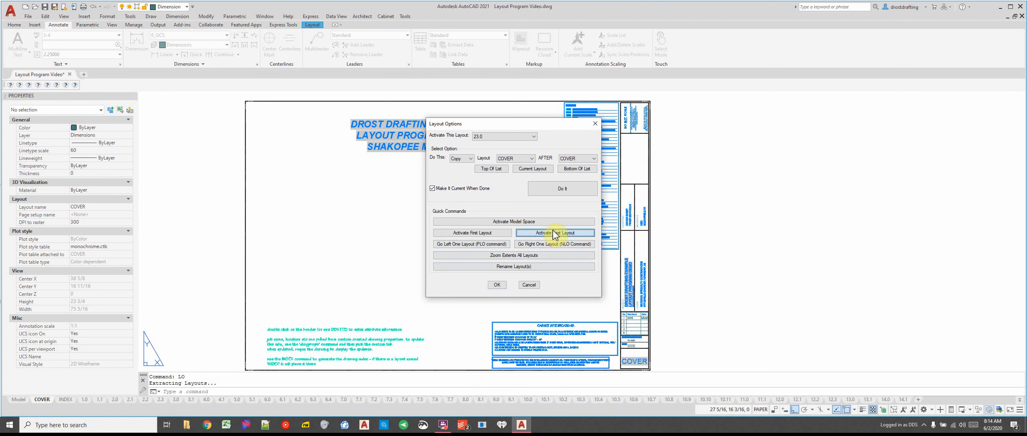
click(553, 231)
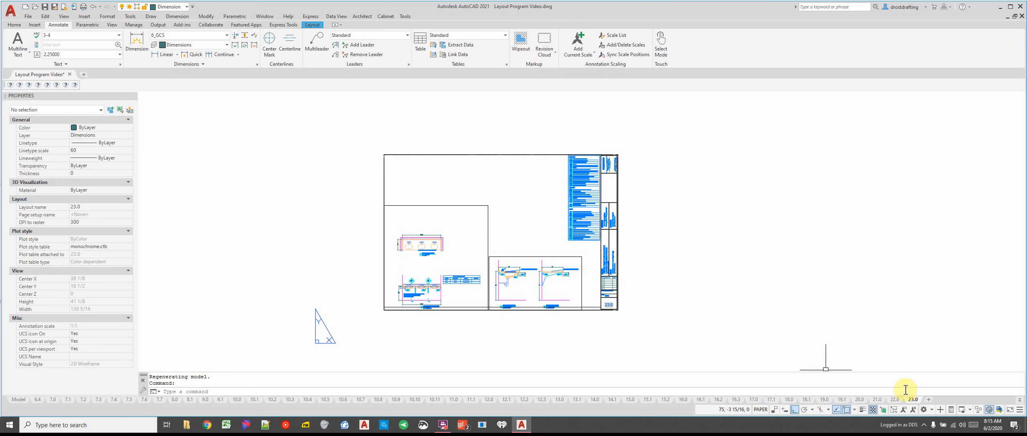
- Go left one layout with the LO command and continue left to layout 20.0 with the PLO command
text(LO)
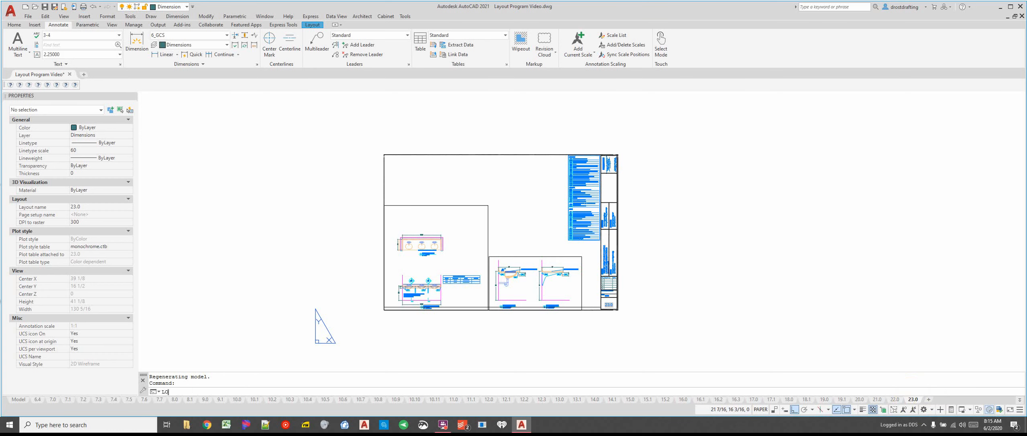
key(Return)
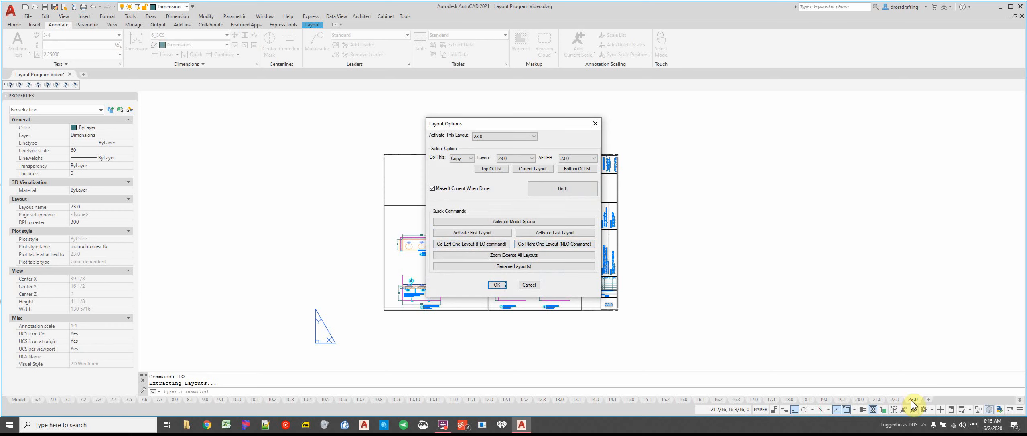
click(461, 245)
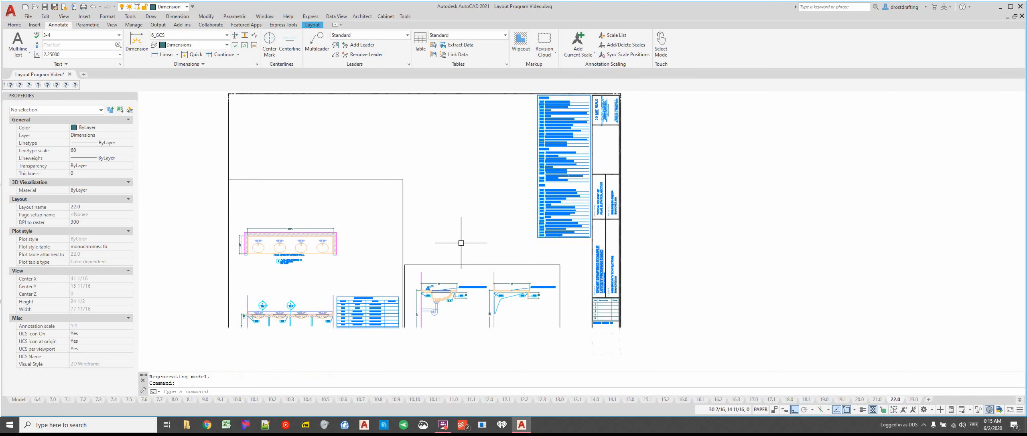
text(PLO)
key(Return)
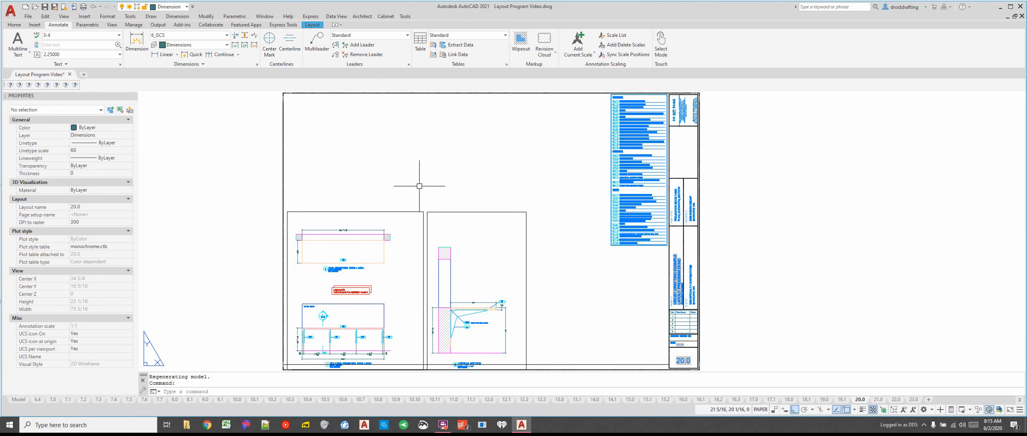
- Step right from layout 20.0 to 23.0 with repeated NLO commands and try to go past the last layout
text(NLO)
key(Return)
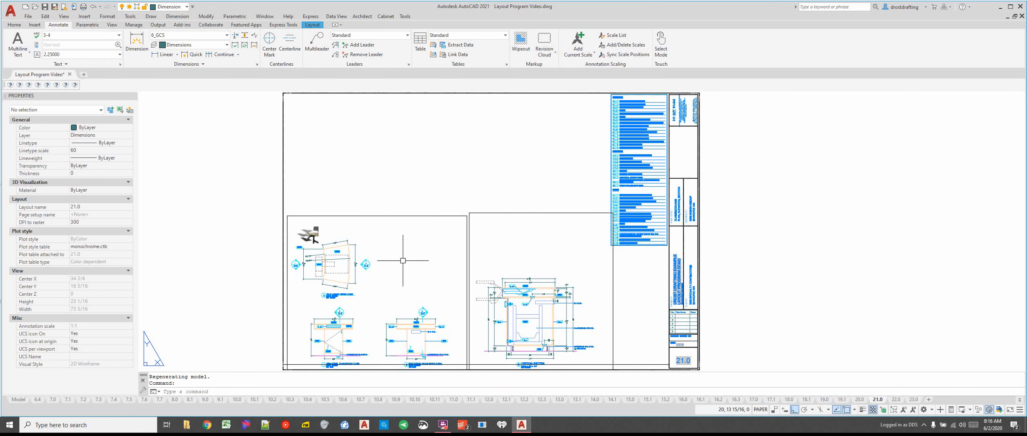
key(Return)
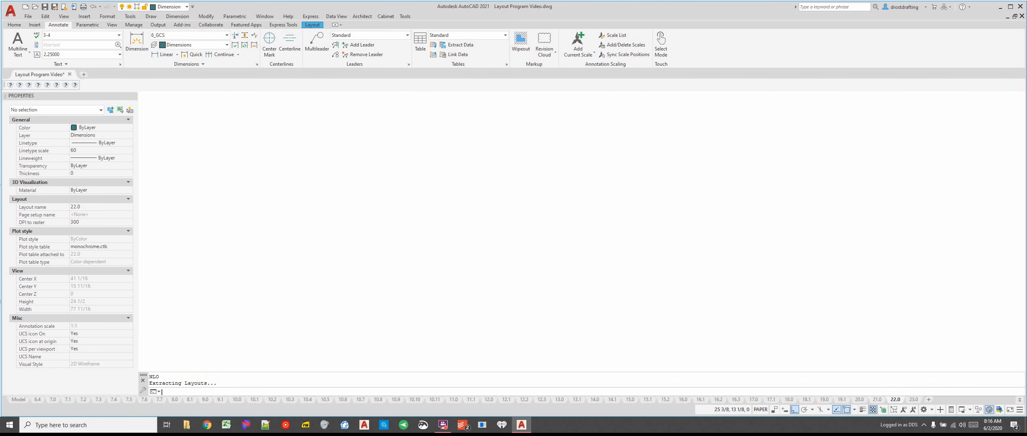
key(Return)
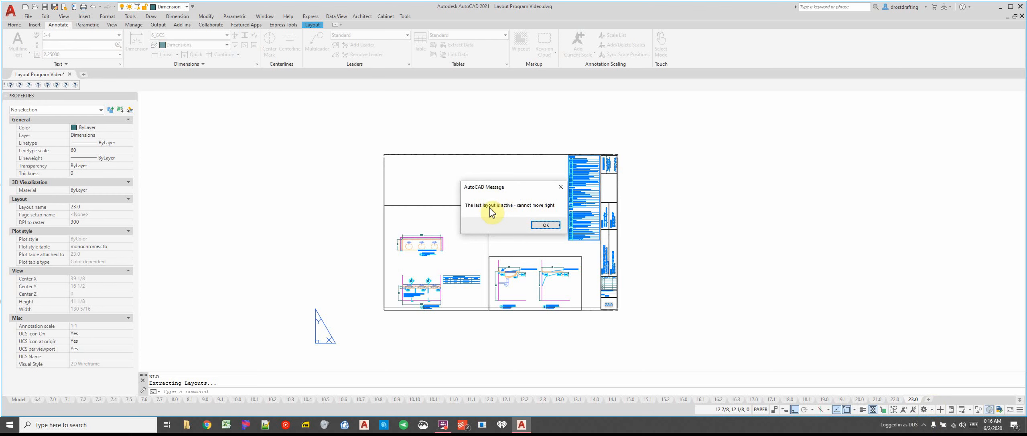
click(548, 225)
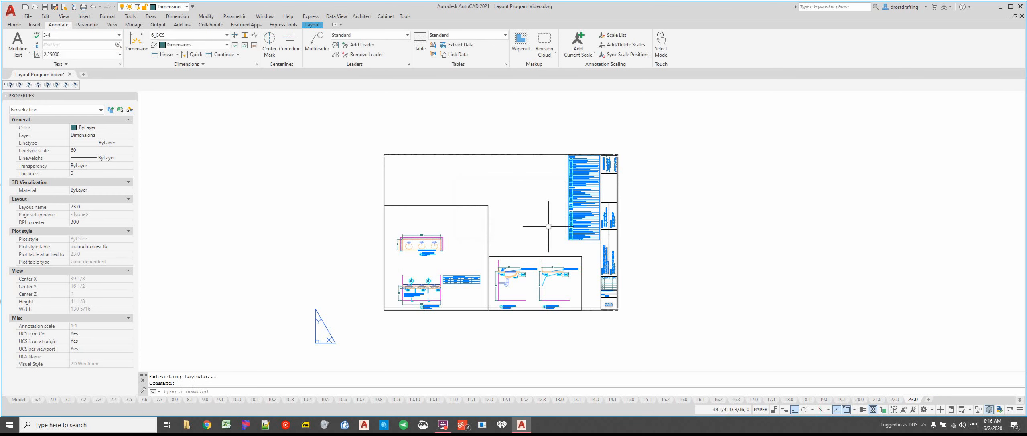
- Rename layout 23.0 to 23.1 through the LO command's rename option
text(LO)
key(Return)
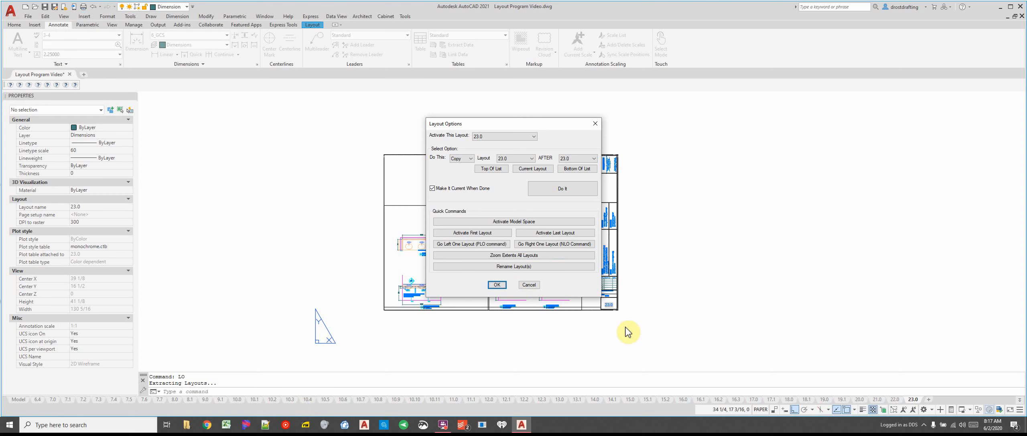
click(547, 269)
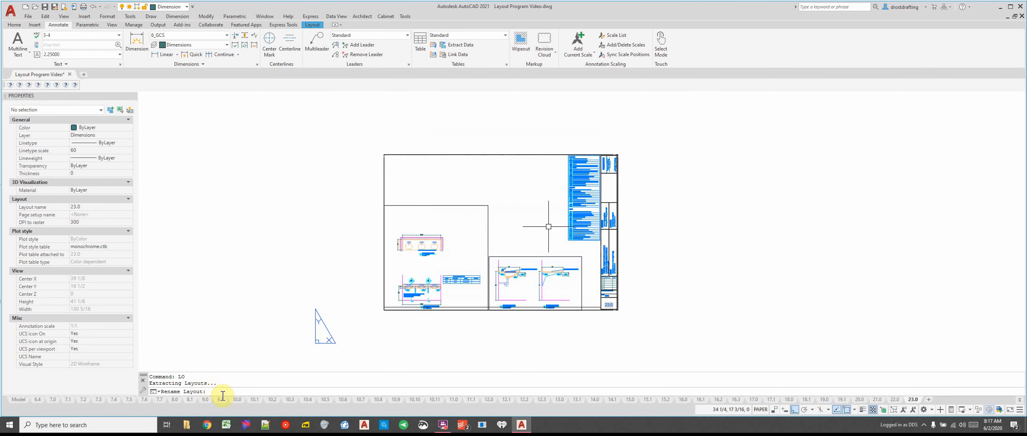
text(23.0)
key(Return)
text(23.1)
key(Return)
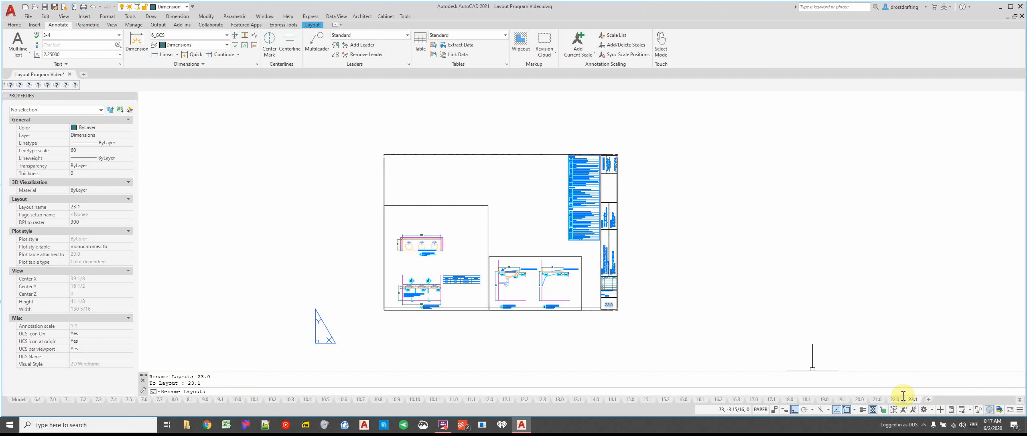
key(Escape)
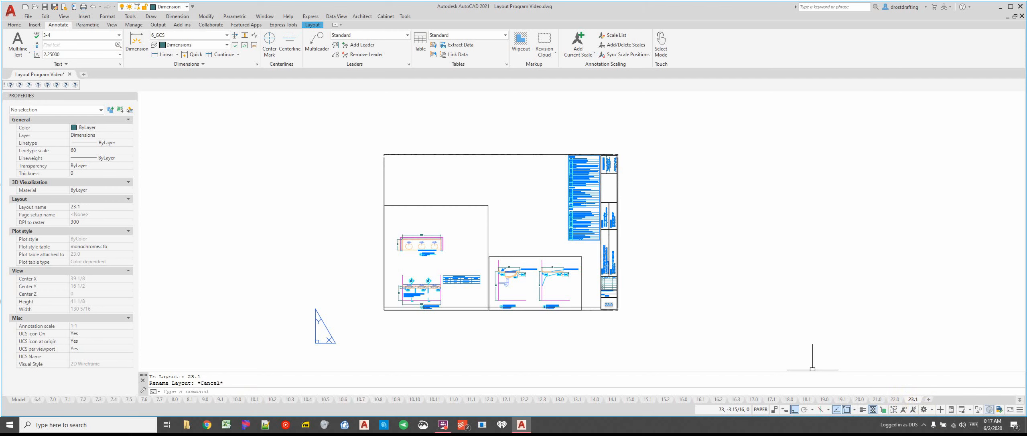